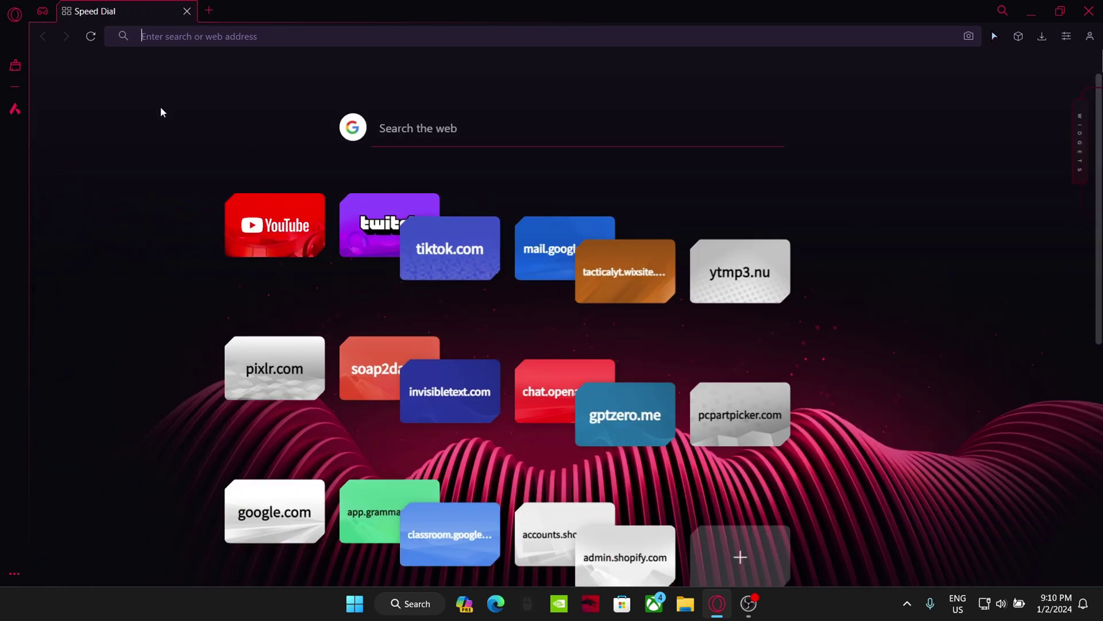
# Search Google for 'cheat engine' and scroll through the cheatengine.org results and knowledge panel.
pyautogui.write('cheat')
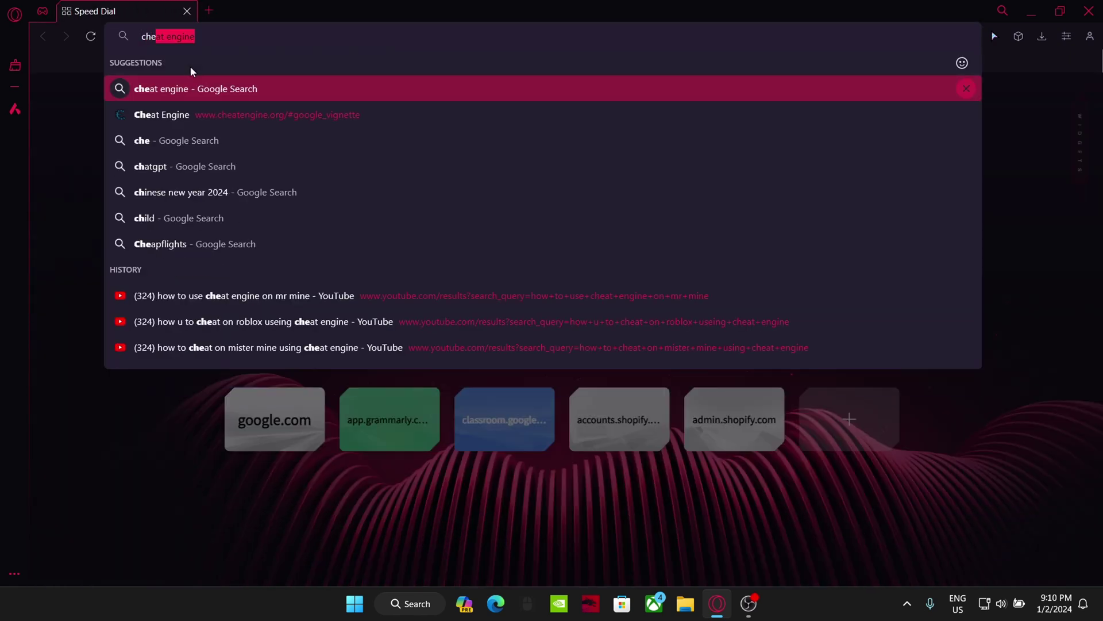
pyautogui.click(204, 95)
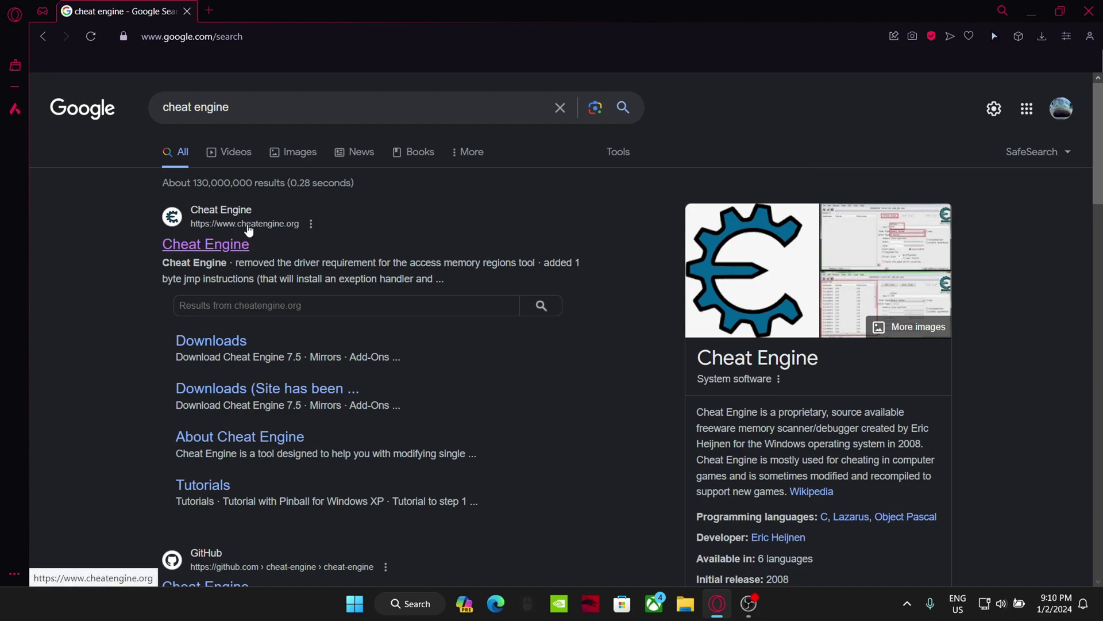
pyautogui.scroll(-3, 230, 506)
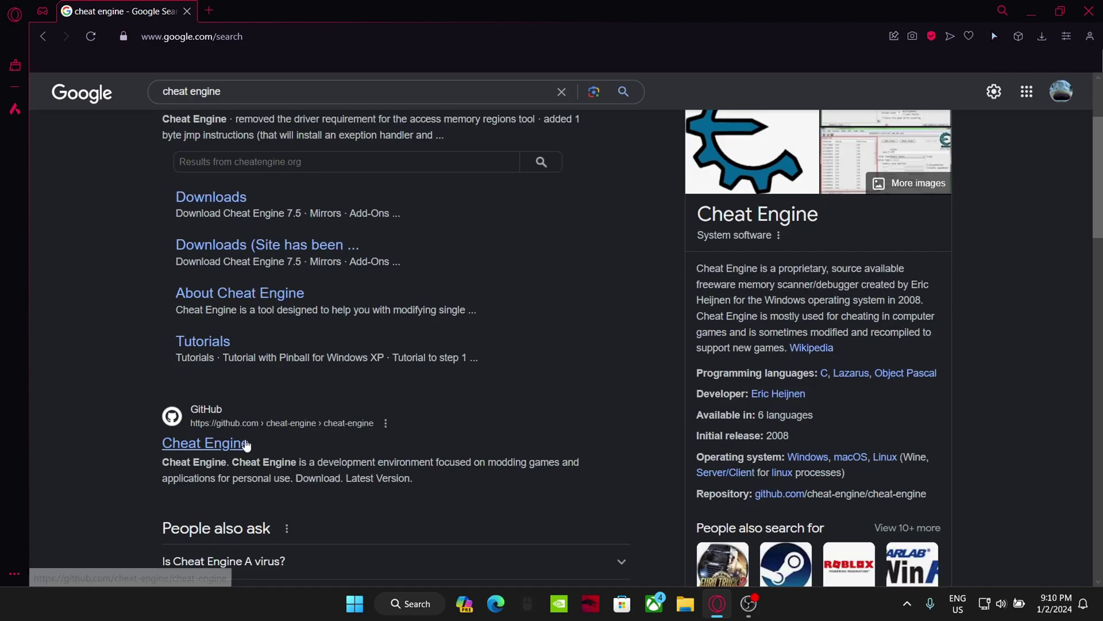
pyautogui.scroll(3, 167, 465)
pyautogui.scroll(-3, 132, 402)
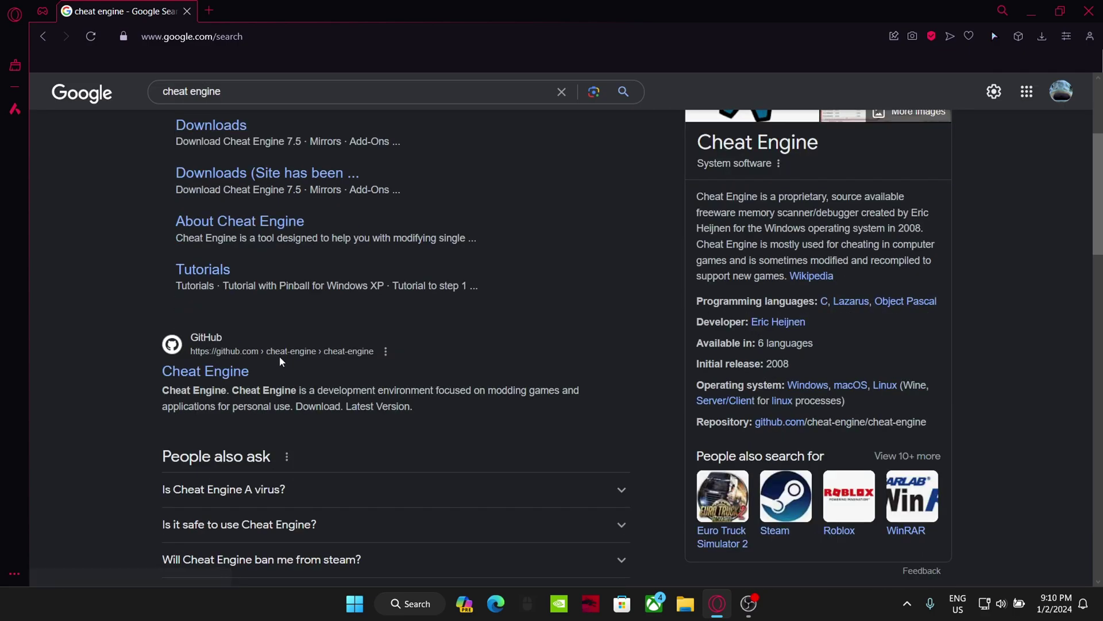
pyautogui.scroll(3, 190, 322)
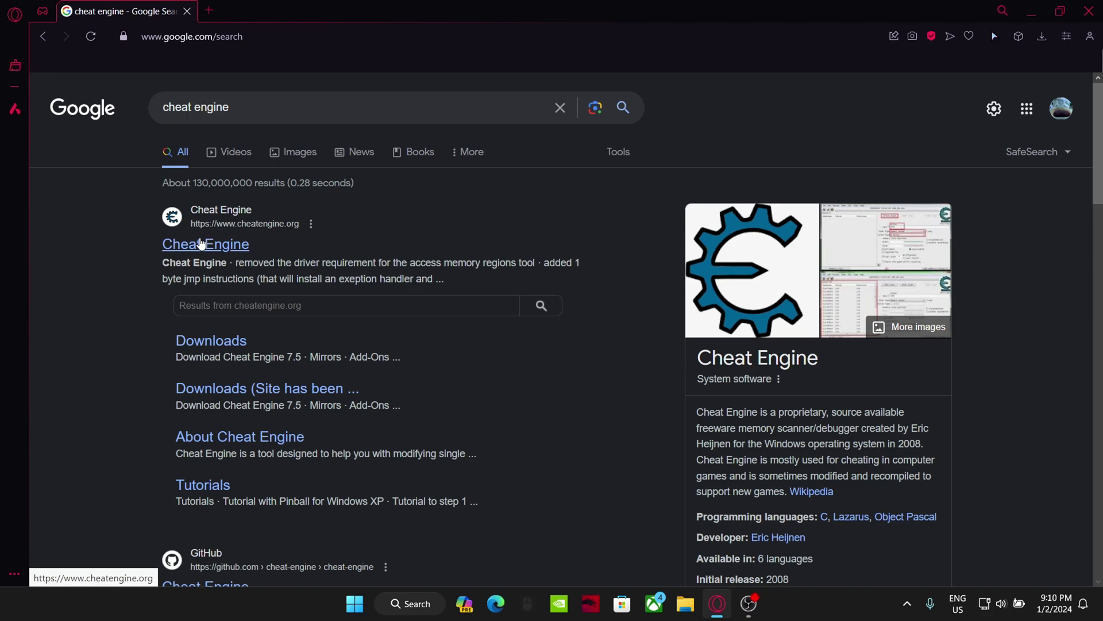
# Download CheatEngine75.exe from the official cheatengine.org site into the Downloads folder.
pyautogui.click(201, 244)
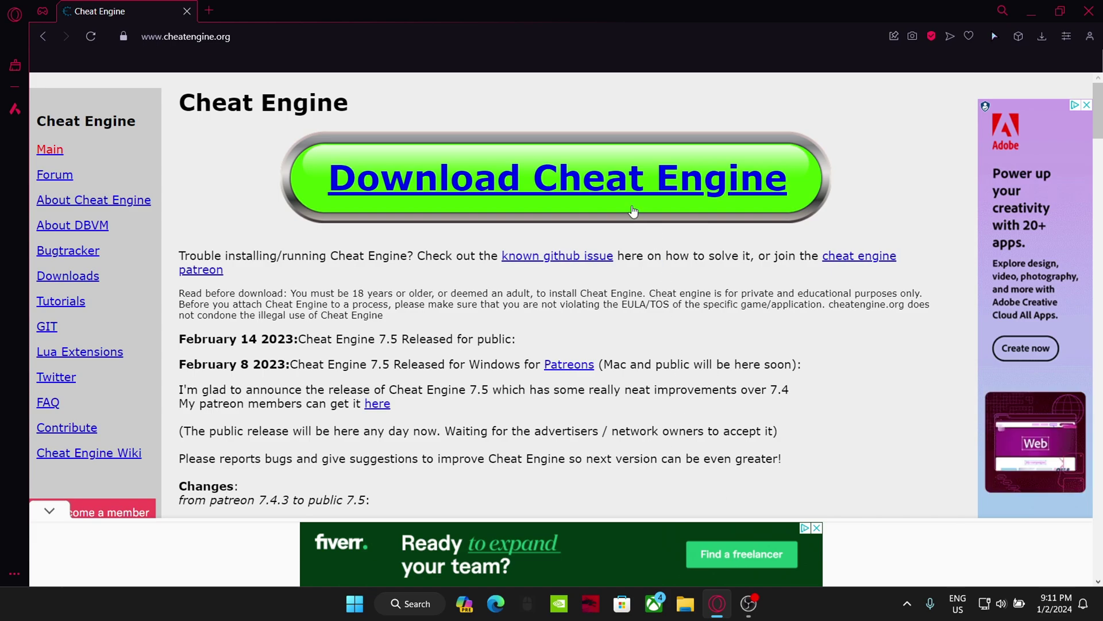
pyautogui.click(529, 184)
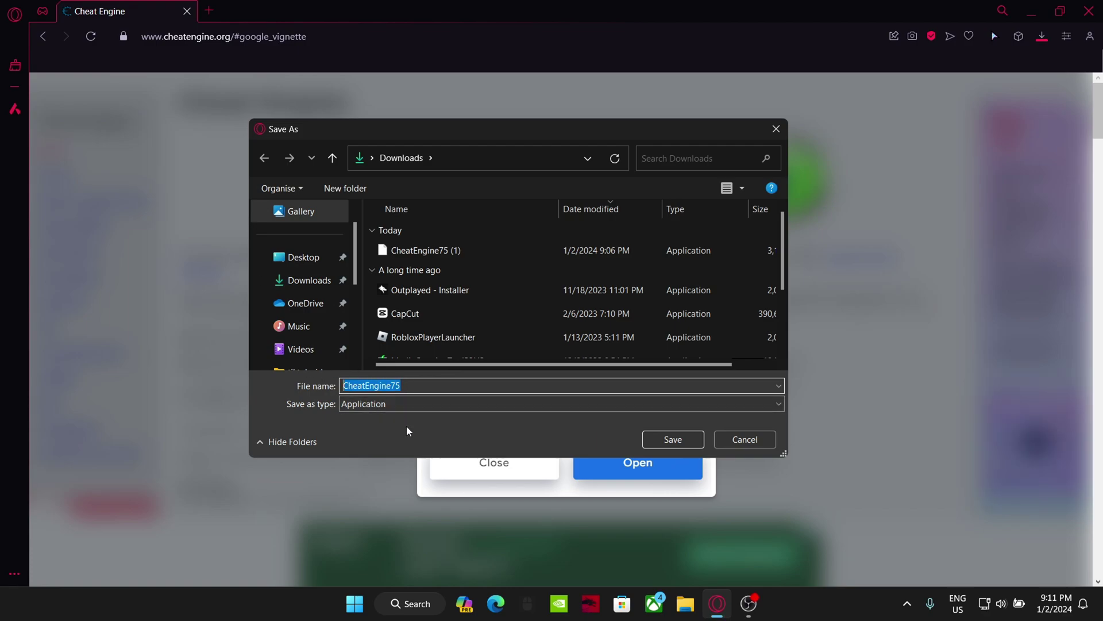
pyautogui.click(422, 386)
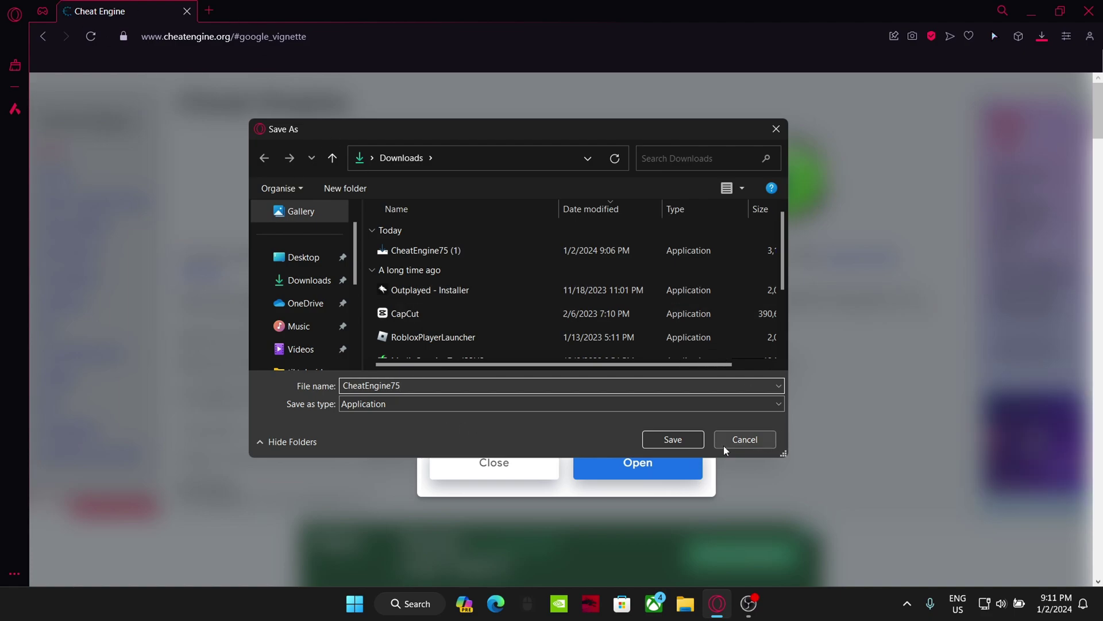
pyautogui.click(673, 439)
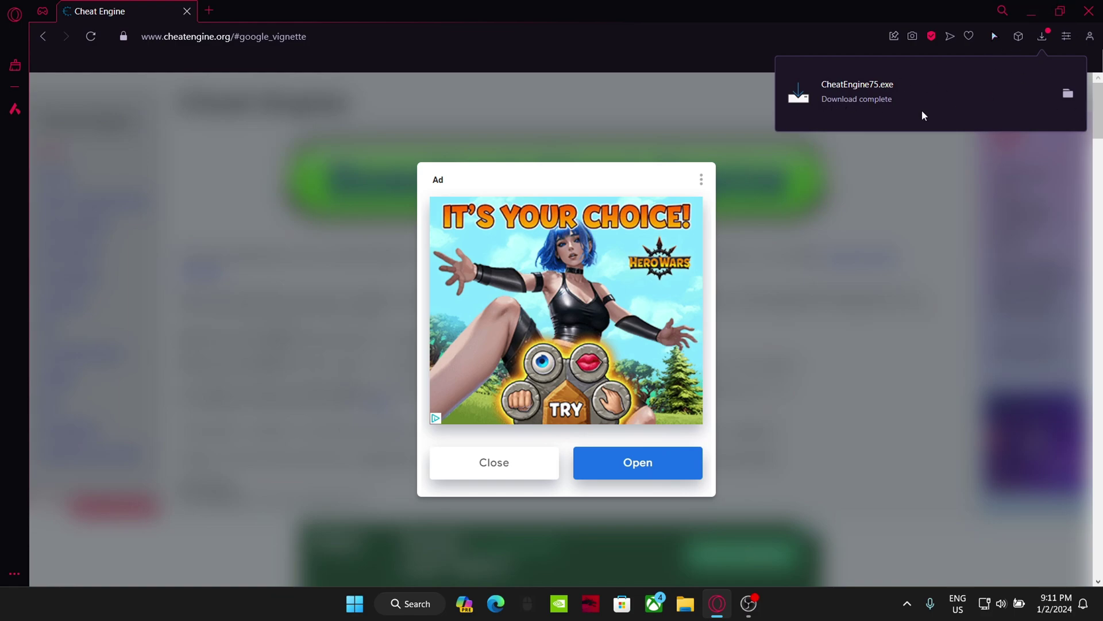
# Close Opera GX and launch File Explorer by searching 'file' in Windows search.
pyautogui.click(1089, 11)
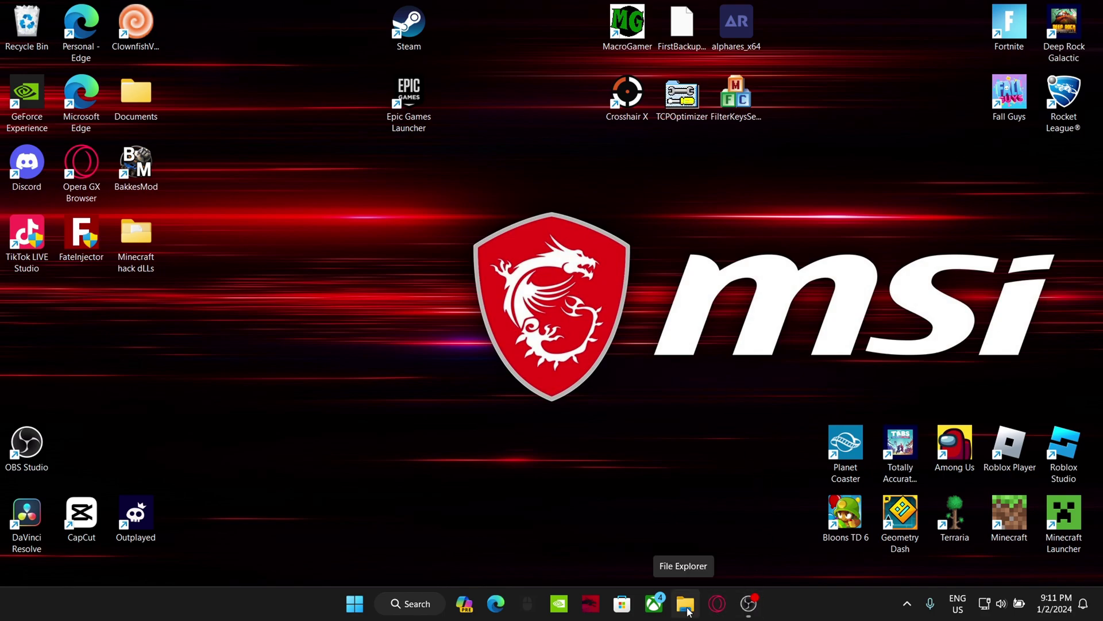
pyautogui.click(408, 605)
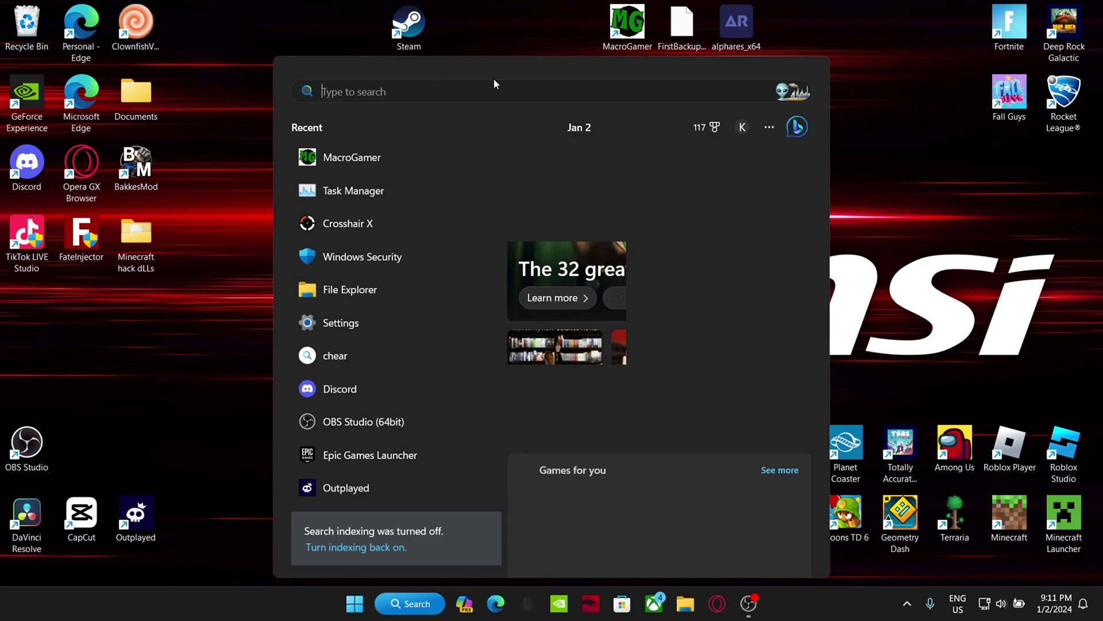
pyautogui.click(302, 416)
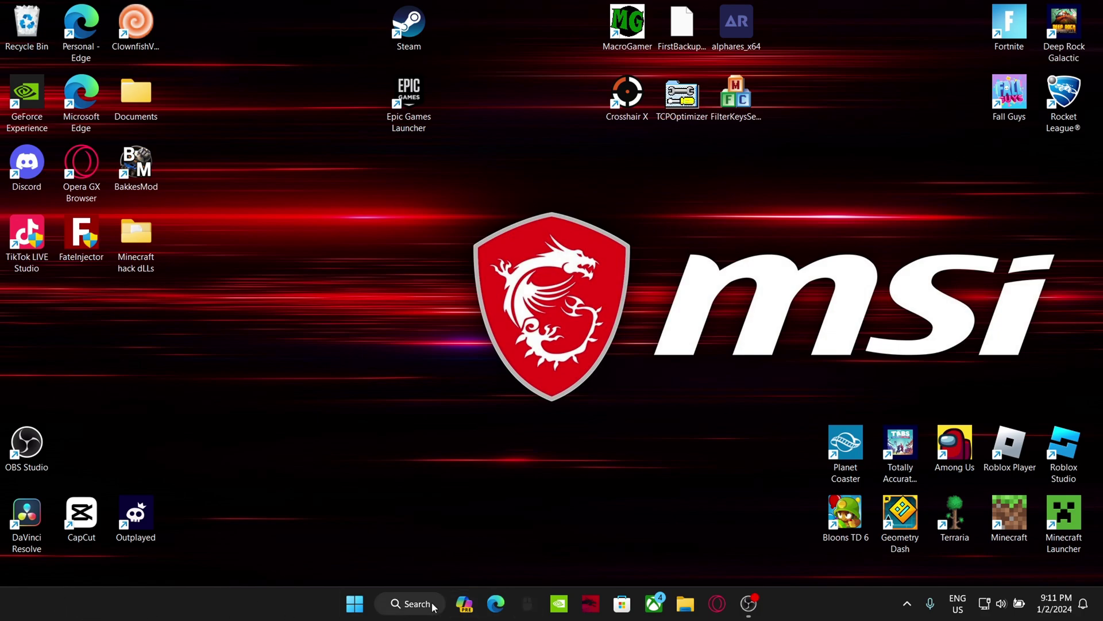
pyautogui.click(411, 602)
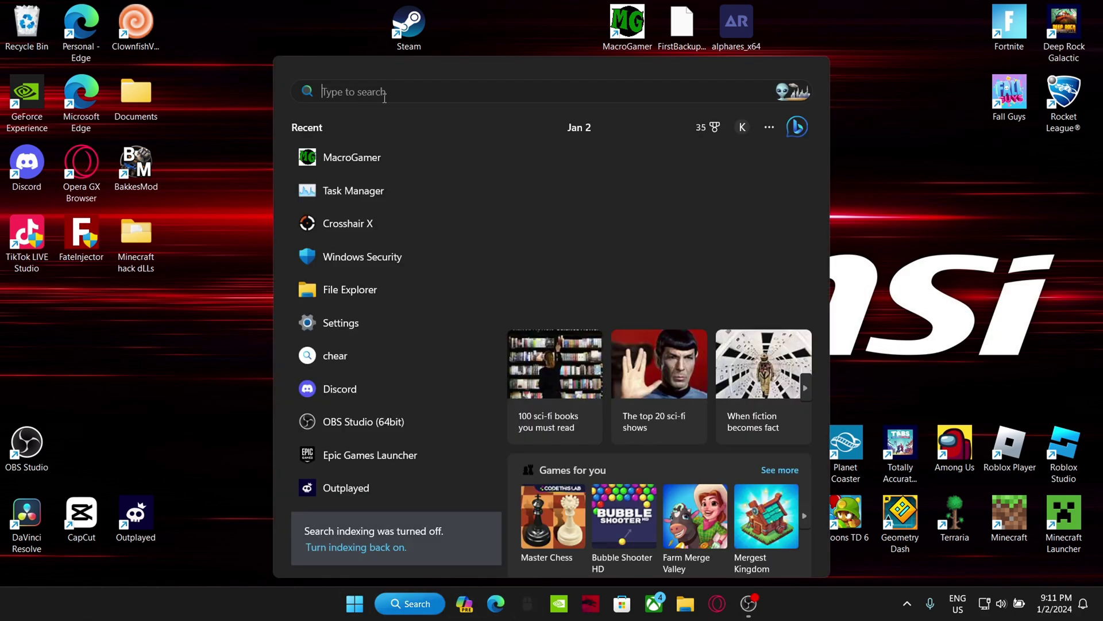
pyautogui.write('file')
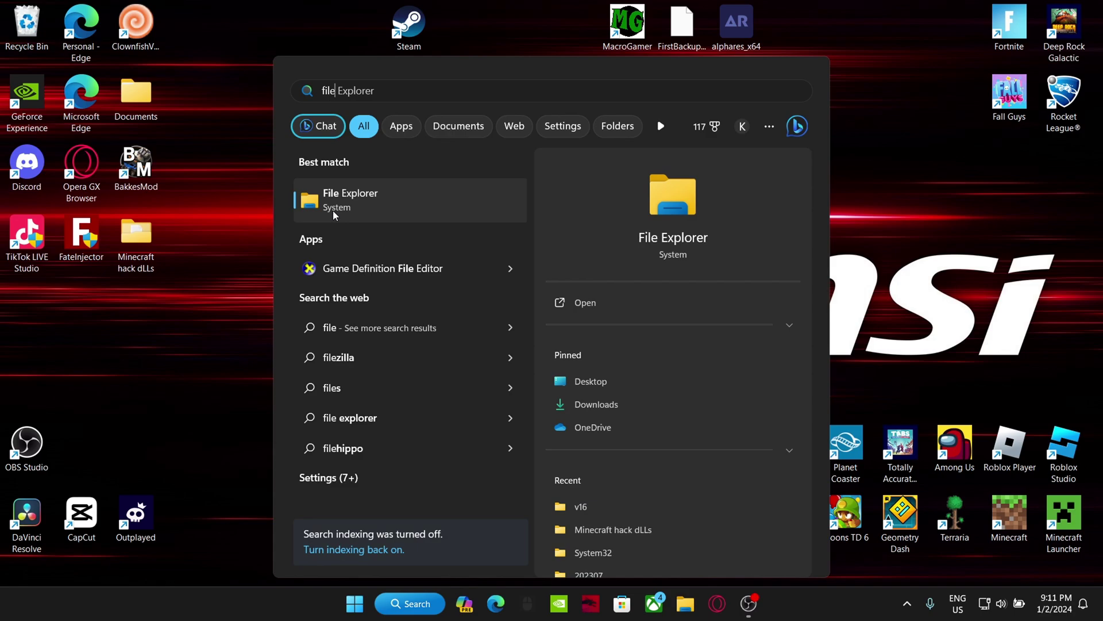
pyautogui.click(366, 193)
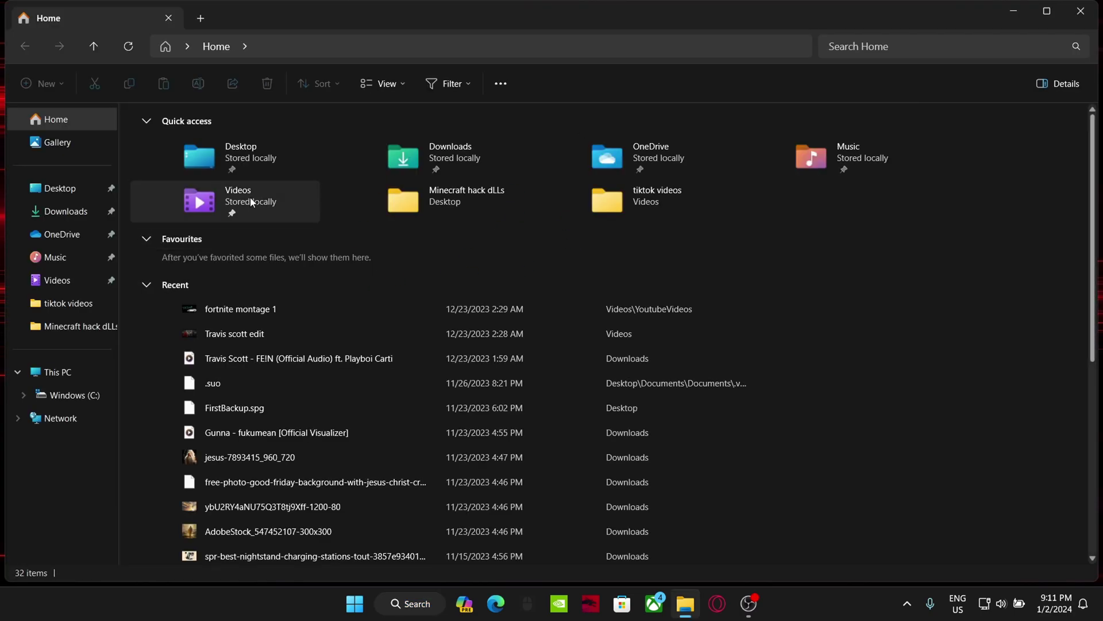
# In Downloads, delete the duplicate CheatEngine75 (1) installer.
pyautogui.click(72, 213)
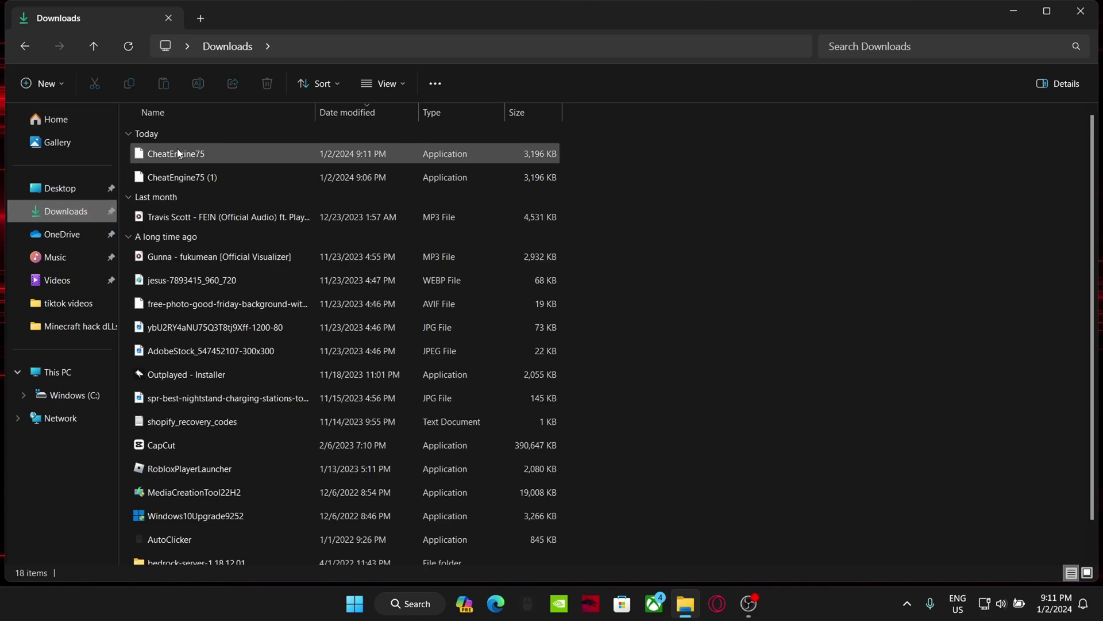
pyautogui.click(262, 183)
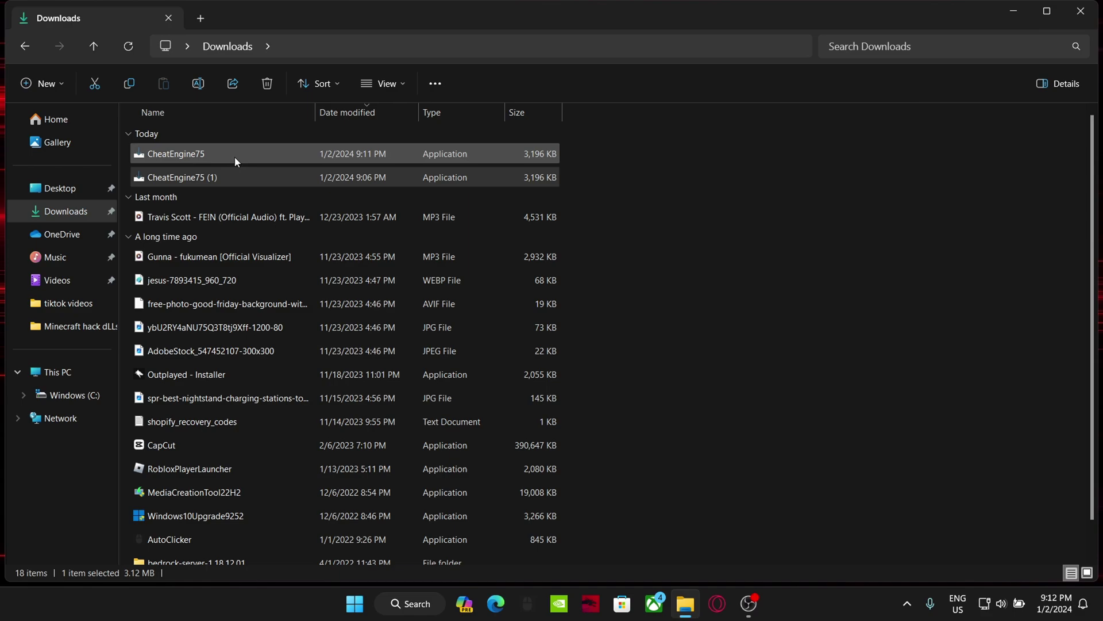
pyautogui.press('Delete')
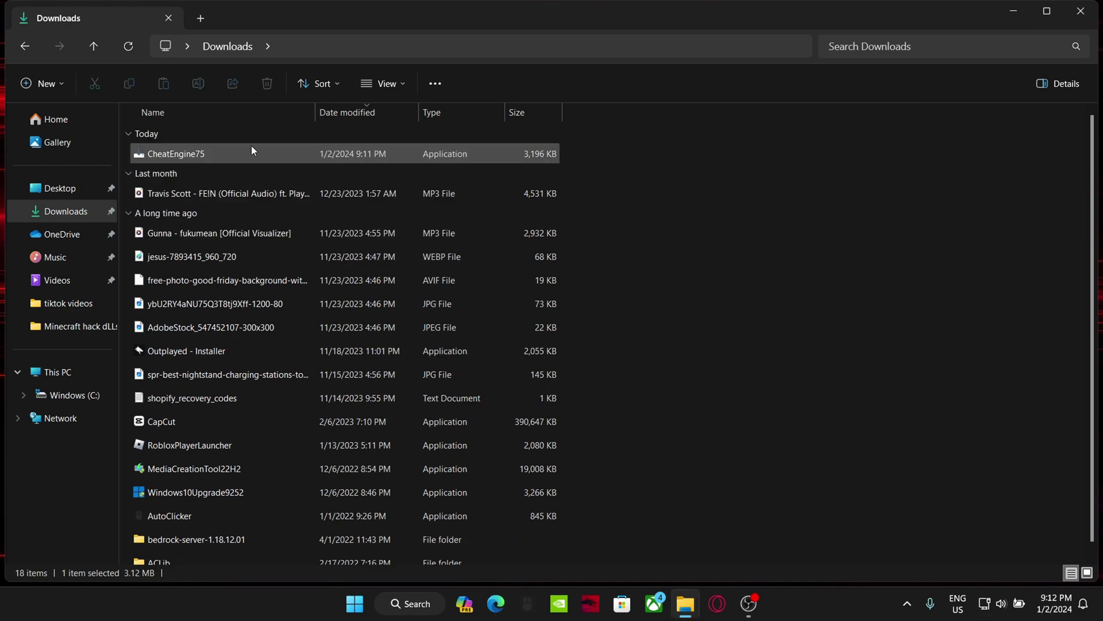
pyautogui.moveTo(251, 146)
pyautogui.mouseDown()
pyautogui.moveTo(281, 140)
pyautogui.moveTo(230, 138)
pyautogui.mouseUp()
pyautogui.click(633, 153)
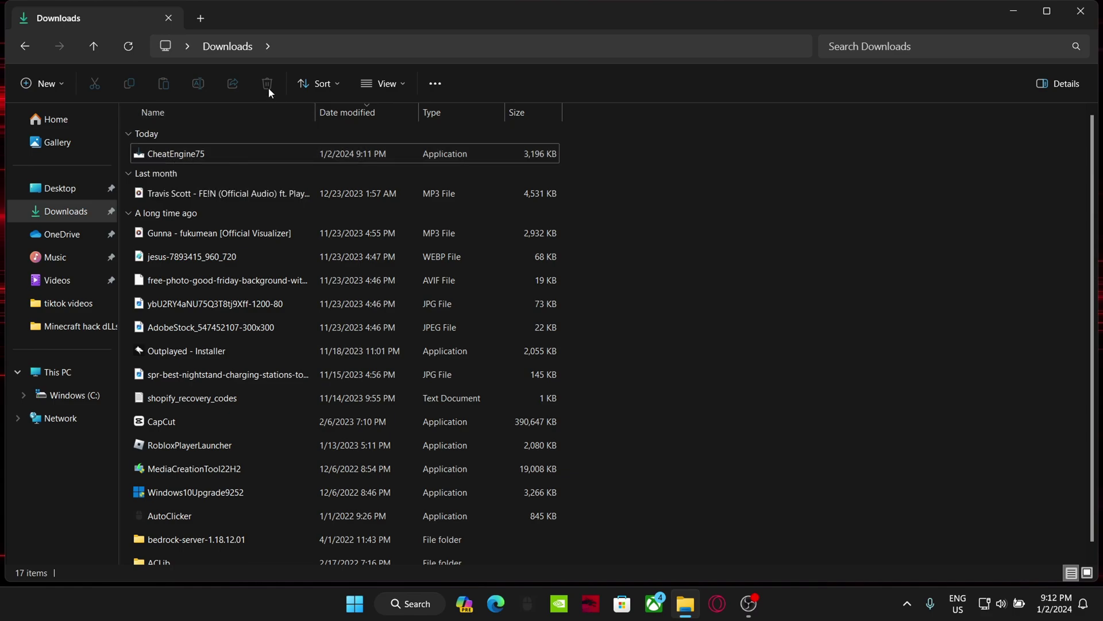
# Drag the CheatEngine75 installer from Downloads onto the desktop and reveal the desktop.
pyautogui.moveTo(301, 23); pyautogui.dragTo(446, 121)
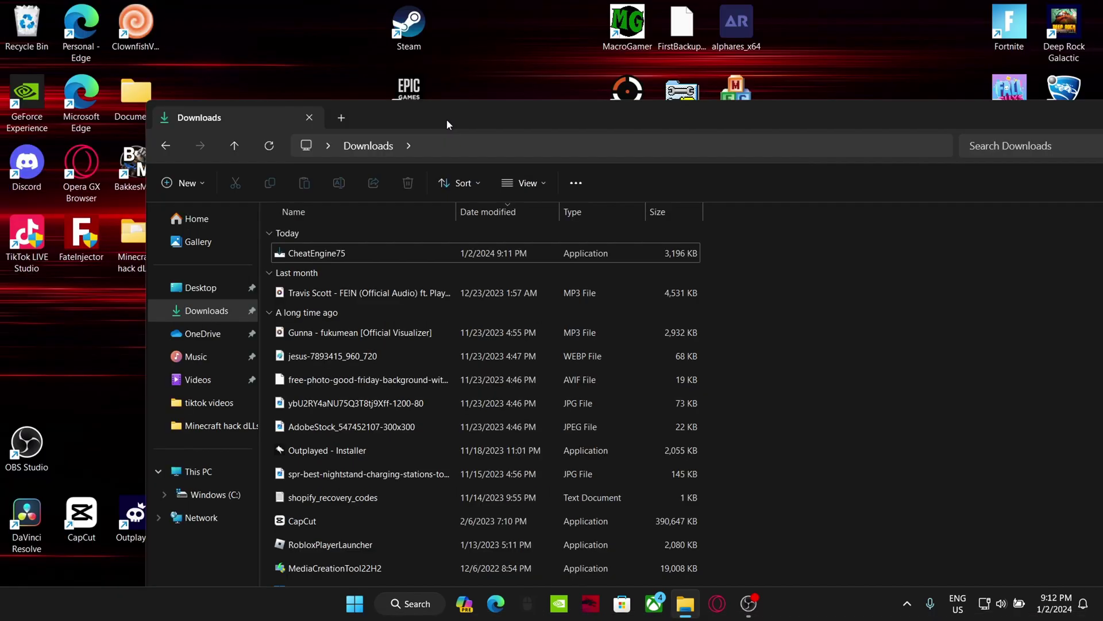
pyautogui.moveTo(352, 260); pyautogui.dragTo(247, 236)
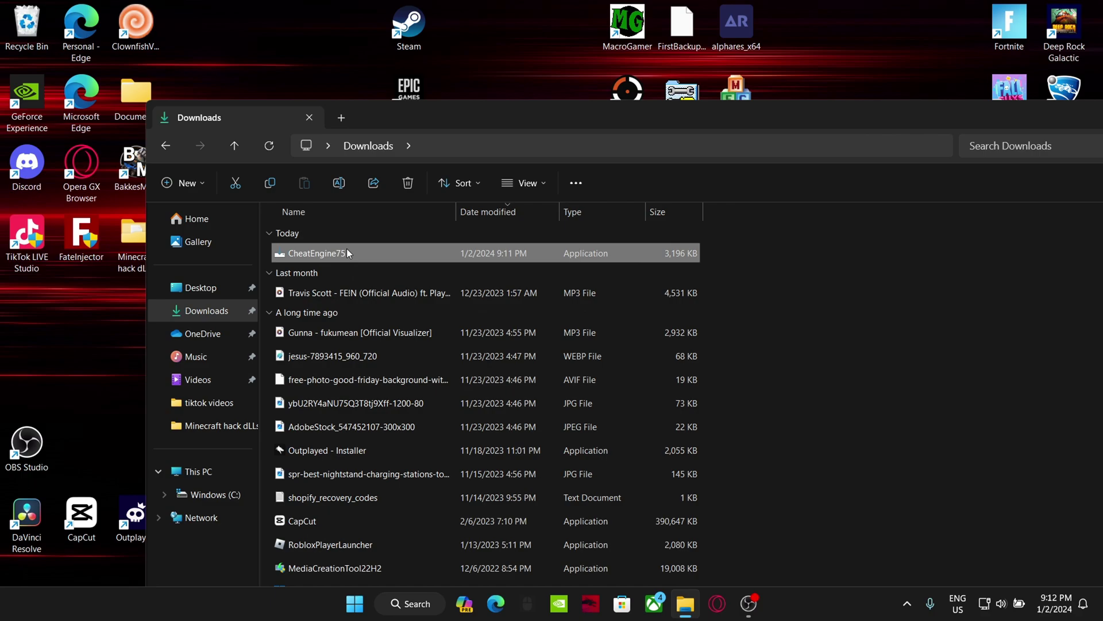
pyautogui.moveTo(346, 253); pyautogui.dragTo(64, 328)
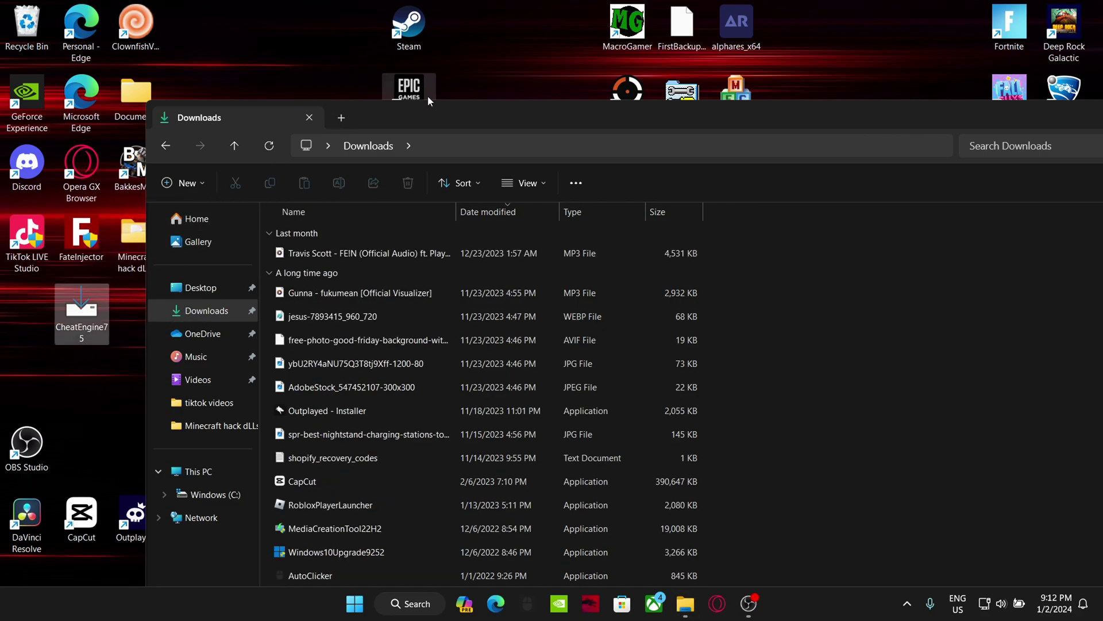
pyautogui.press('super+d')
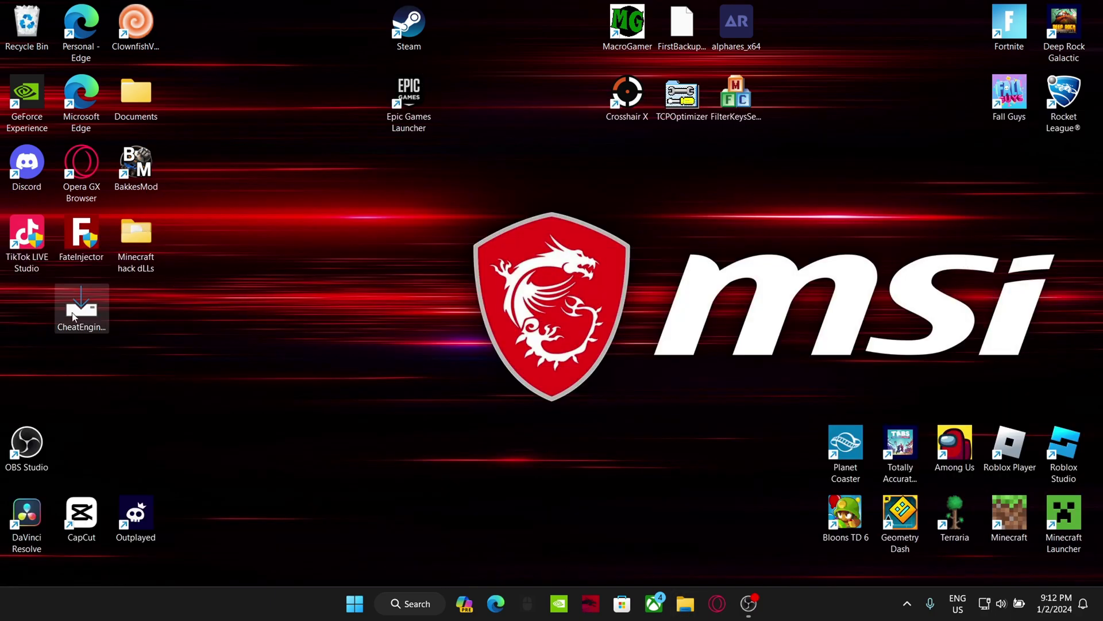
# Run CheatEngine75 in English, skip the RAV Endpoint Protection offer, and let installation complete.
pyautogui.doubleClick(75, 315)
pyautogui.click(169, 356)
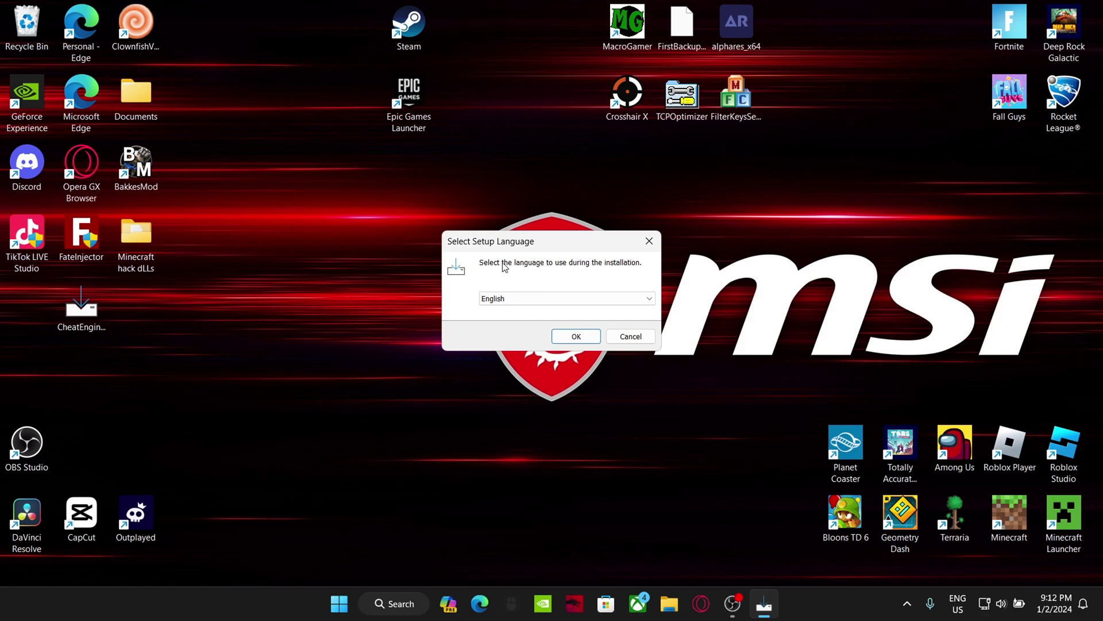
pyautogui.click(580, 336)
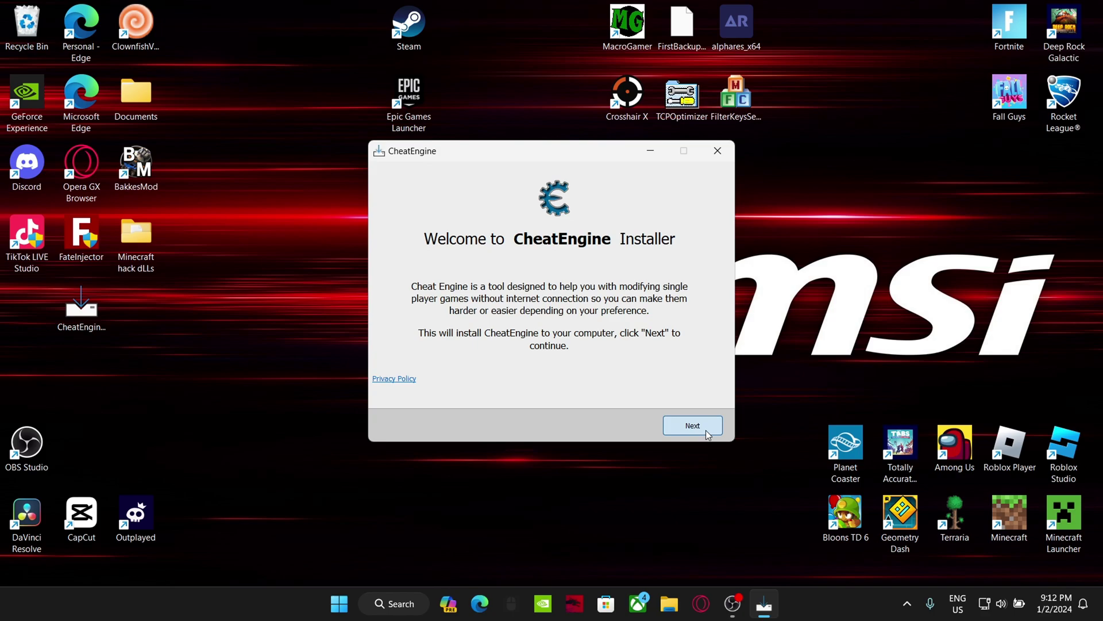
pyautogui.click(692, 426)
pyautogui.click(506, 425)
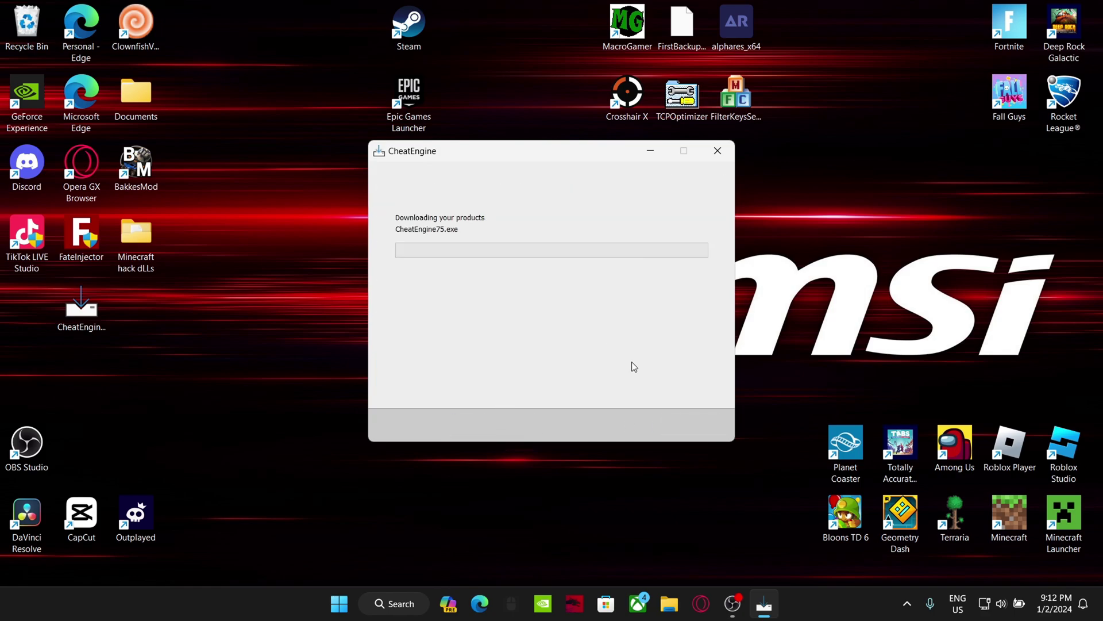
pyautogui.moveTo(478, 155); pyautogui.dragTo(296, 174)
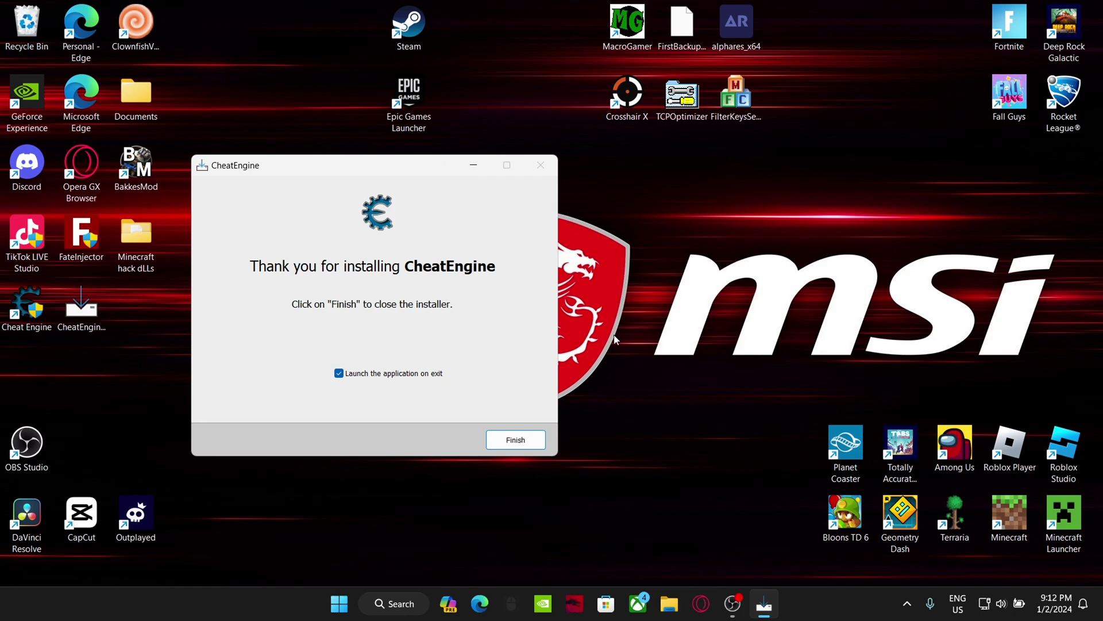
pyautogui.moveTo(330, 172); pyautogui.dragTo(487, 178)
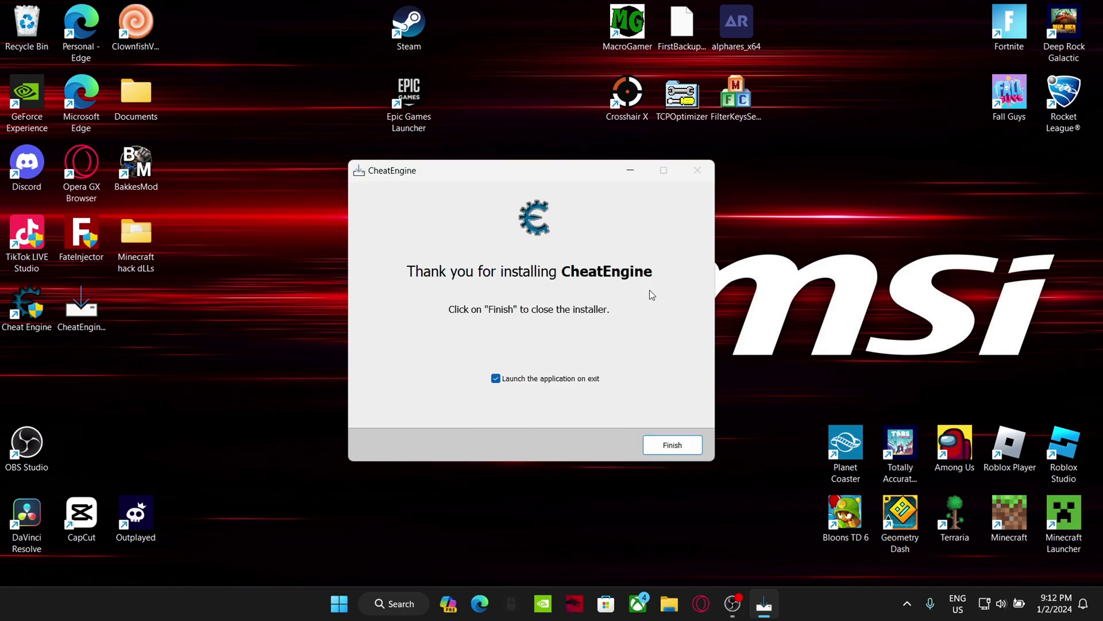
# Finish setup to launch Cheat Engine 7.5, decline the tutorial and CEShare setup, then close it.
pyautogui.click(681, 454)
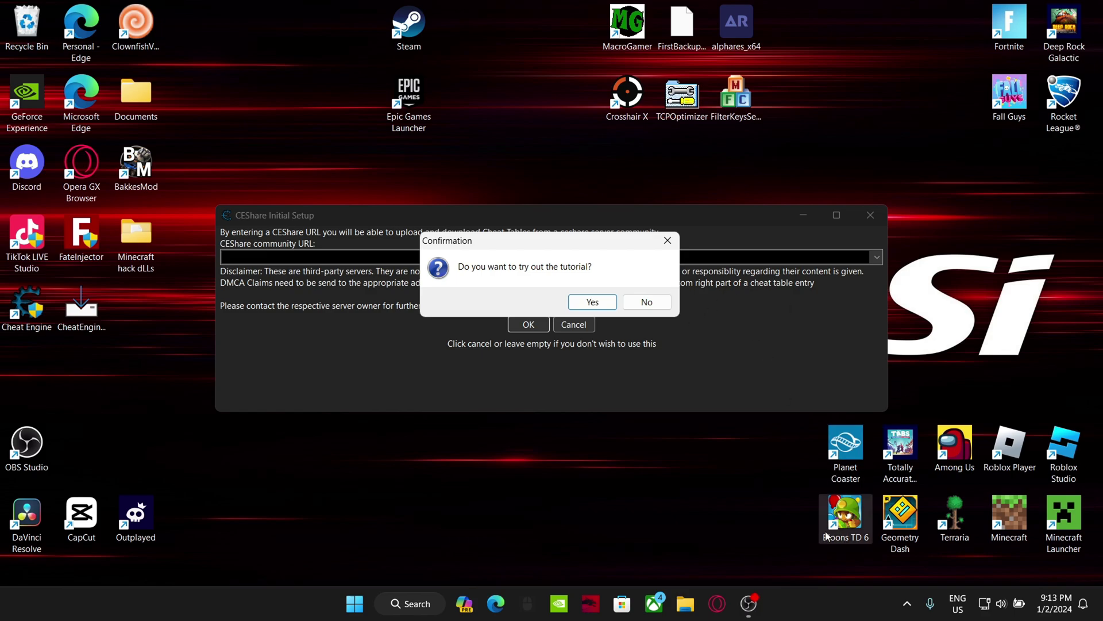
pyautogui.click(647, 303)
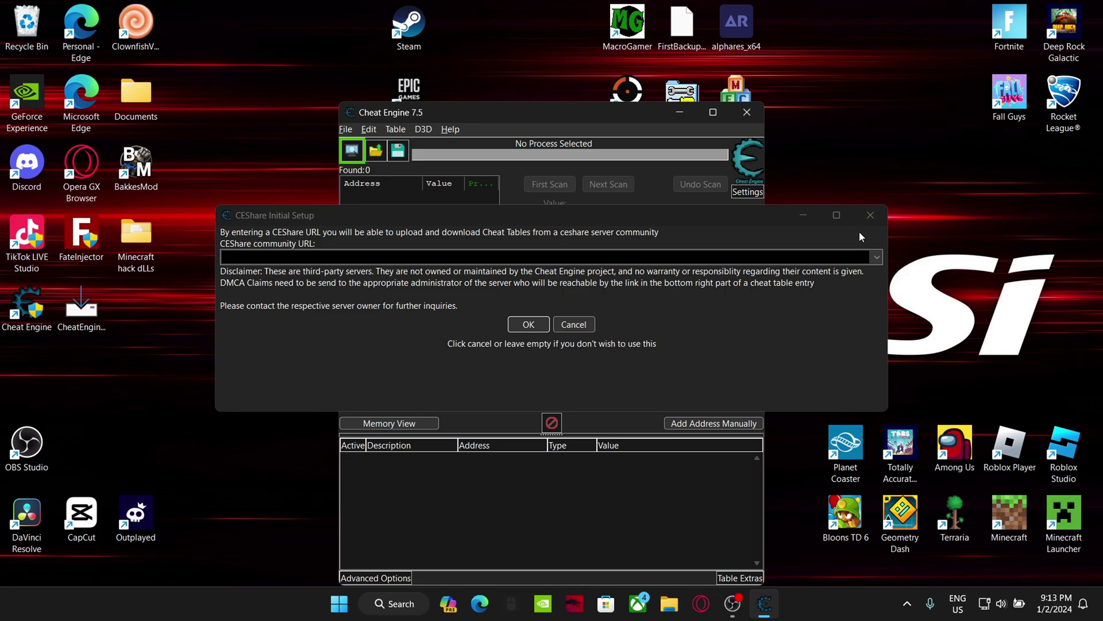
pyautogui.moveTo(785, 219); pyautogui.dragTo(766, 214)
pyautogui.click(843, 217)
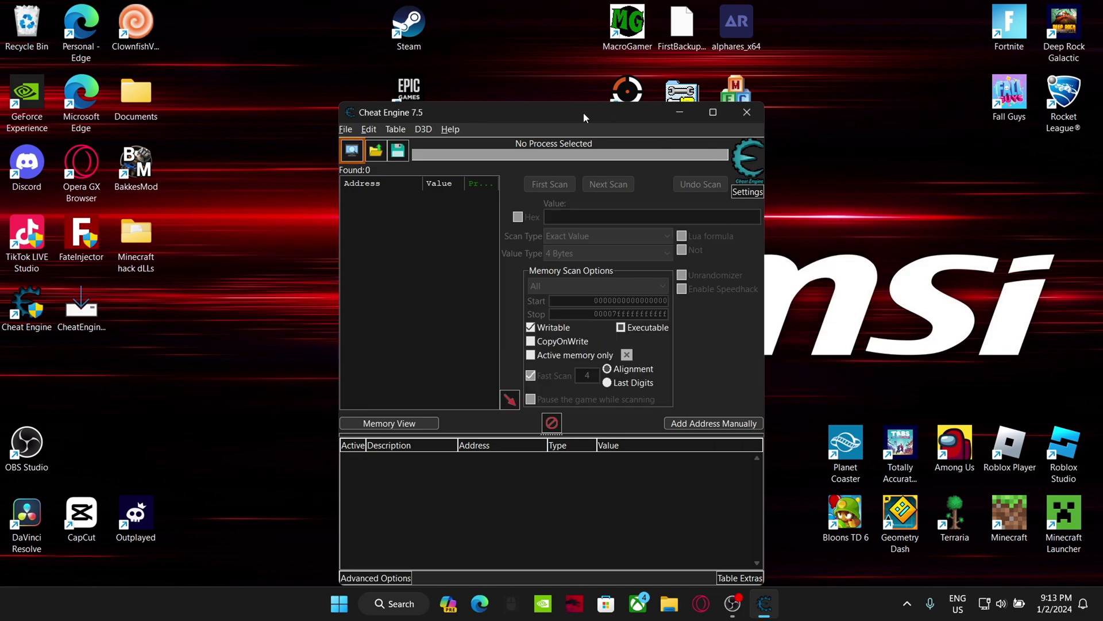
pyautogui.moveTo(584, 118); pyautogui.dragTo(465, 114)
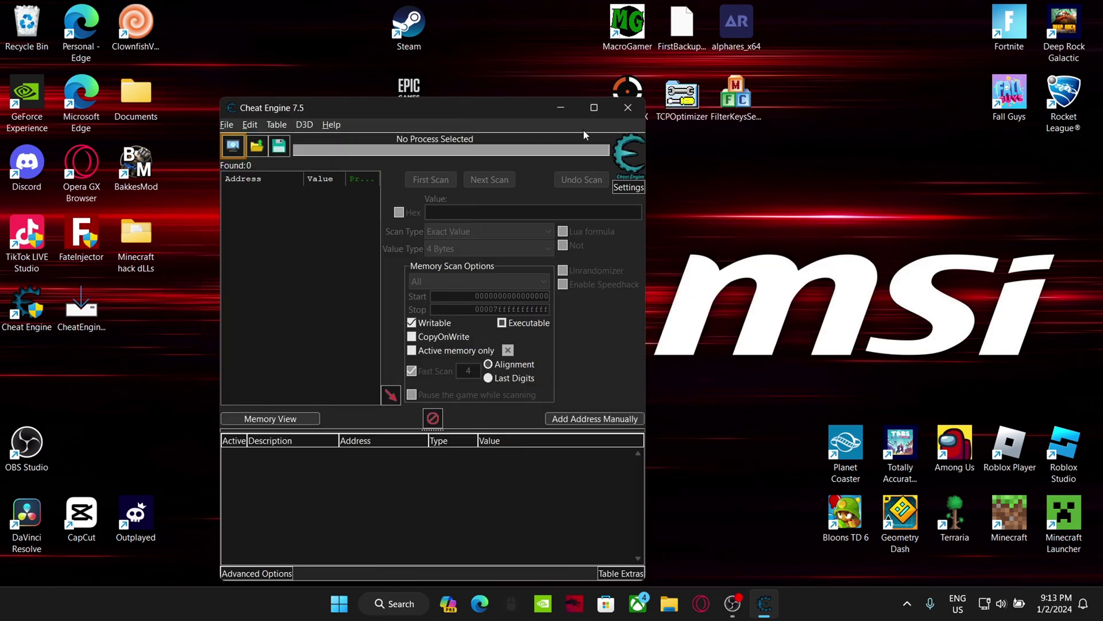
pyautogui.click(625, 110)
# Delete the CheatEngine75 installer from the desktop and move the reopened Cheat Engine window up-left.
pyautogui.moveTo(87, 322); pyautogui.dragTo(221, 306)
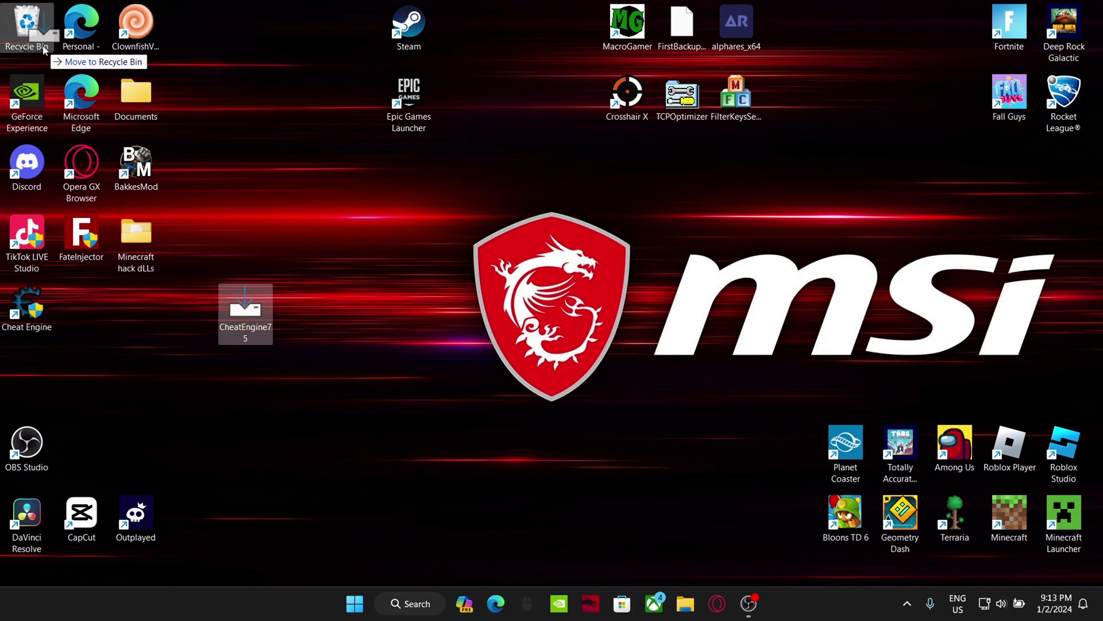
pyautogui.press('Delete')
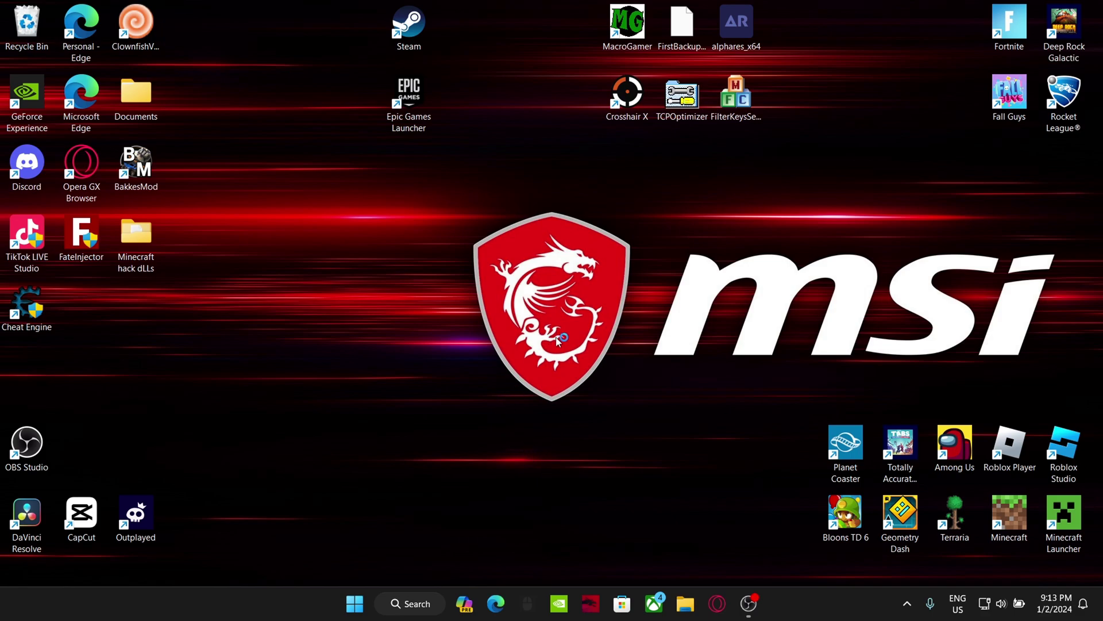
pyautogui.moveTo(376, 117); pyautogui.dragTo(328, 90)
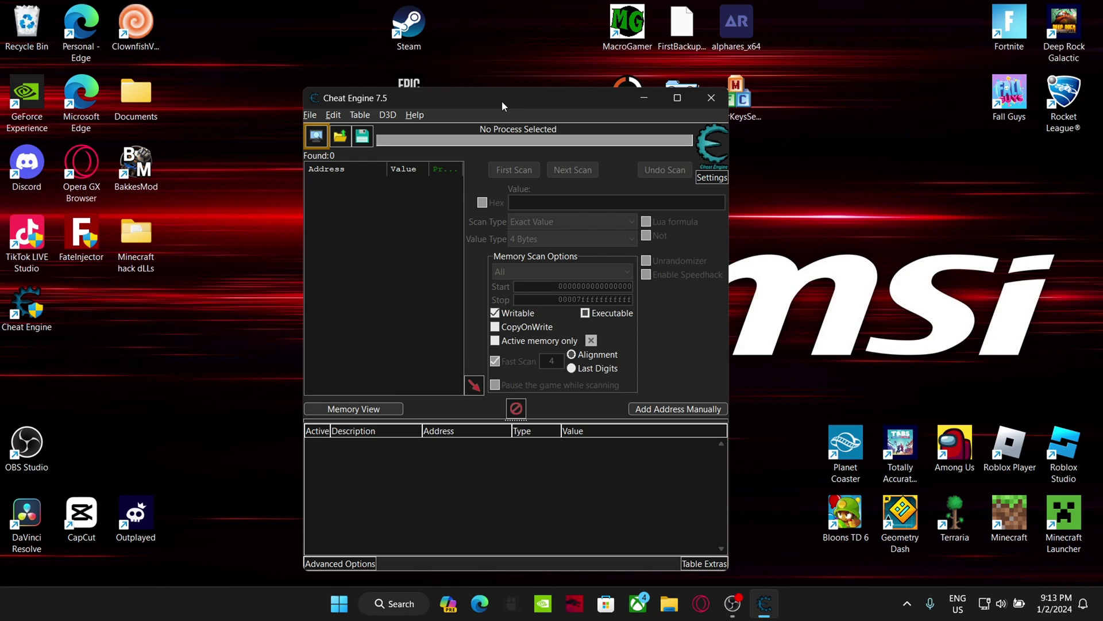
pyautogui.moveTo(502, 101); pyautogui.dragTo(405, 62)
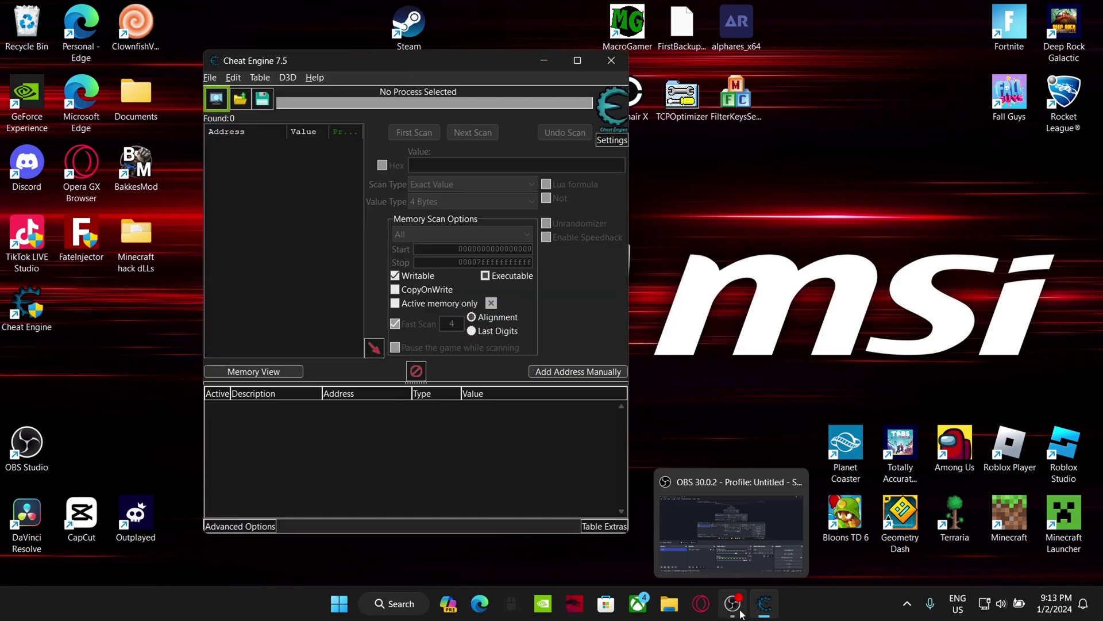